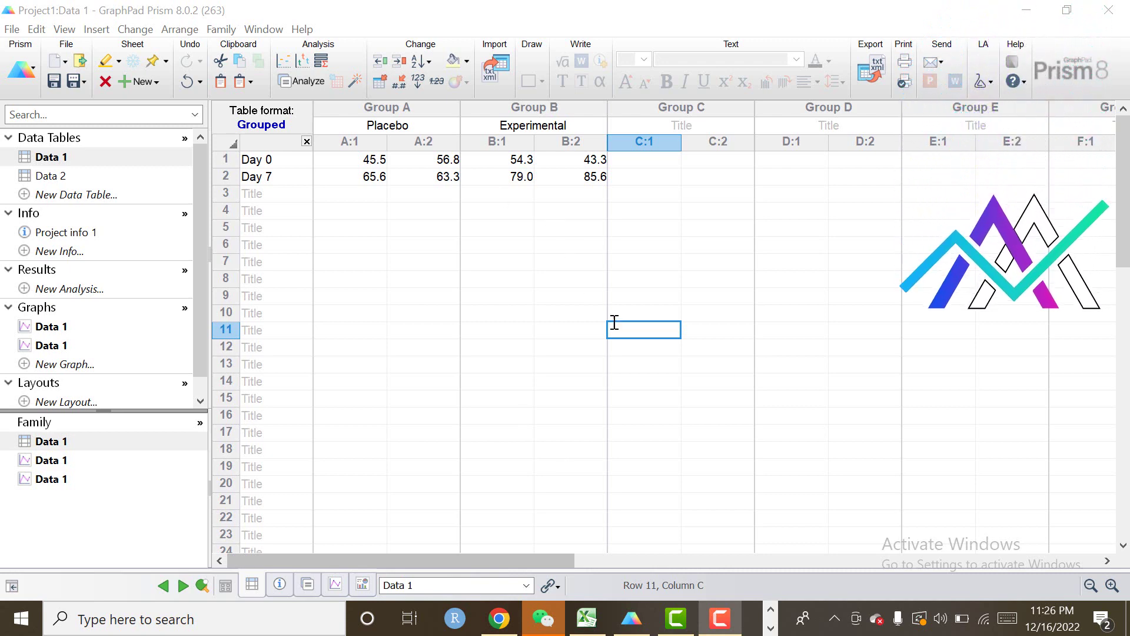
# - Try a narrower column B (undone), then edit the Day 0 row title
pyautogui.moveTo(606, 142); pyautogui.dragTo(496, 142)
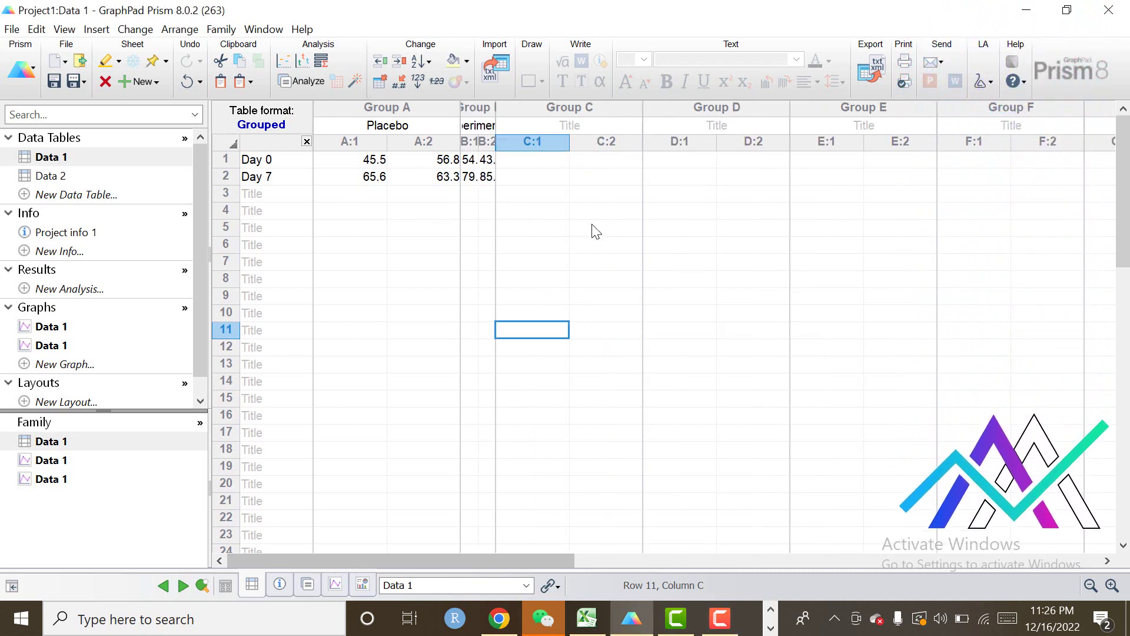
pyautogui.hotkey('ctrl', 'z')
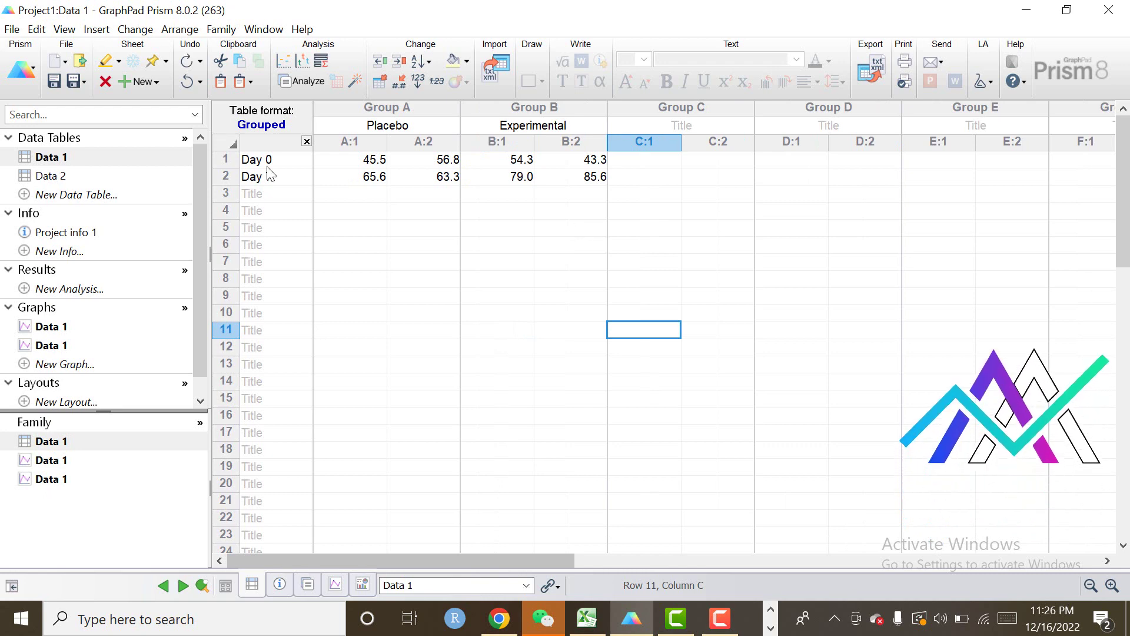
pyautogui.doubleClick(283, 165)
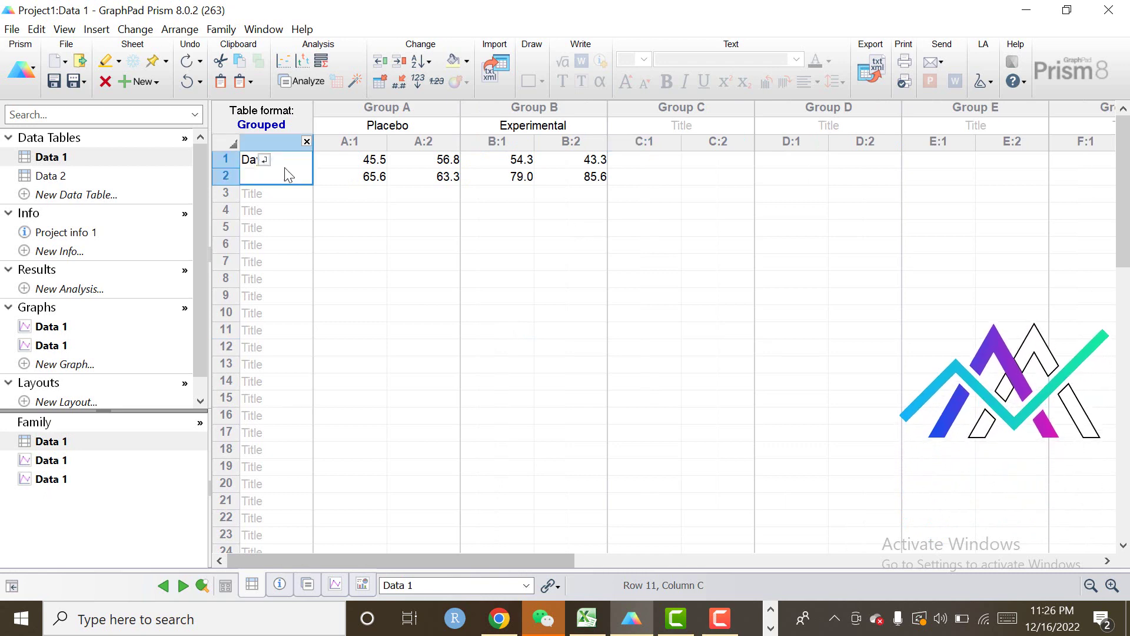
pyautogui.click(548, 314)
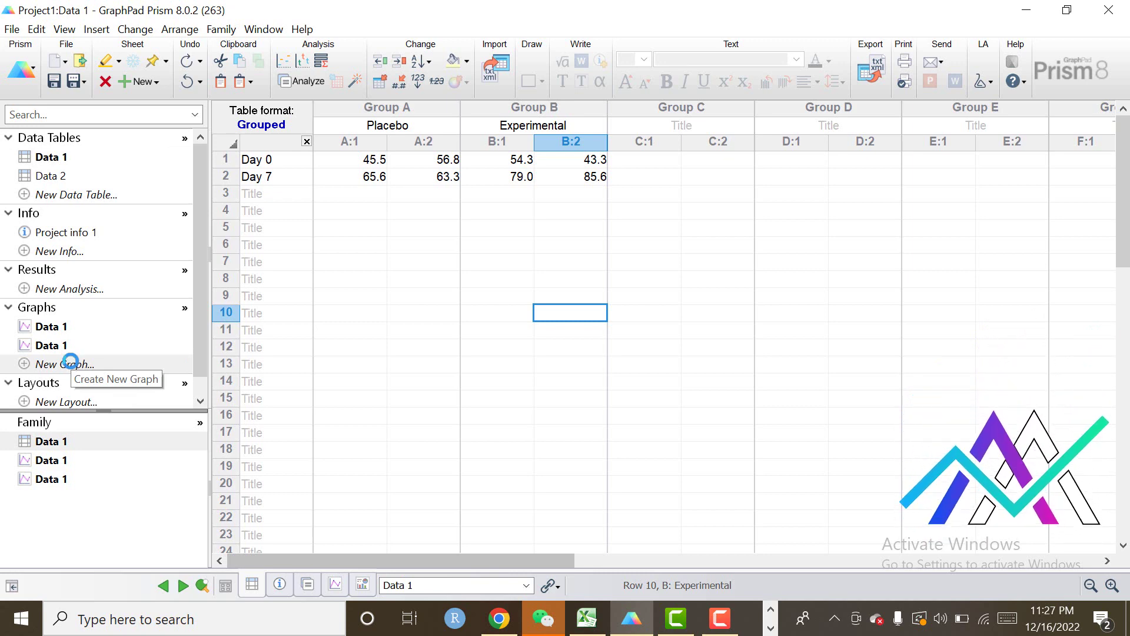
# - Create a stacked grouped column graph of Placebo and Experimental at Day 0 and Day 7
pyautogui.click(74, 365)
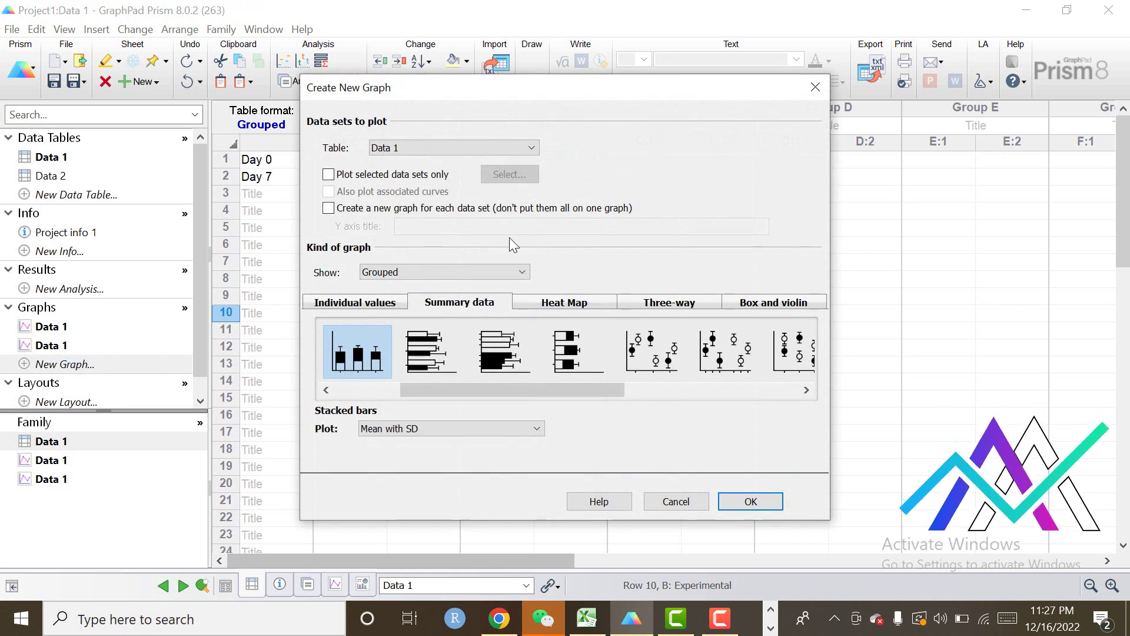
pyautogui.click(524, 272)
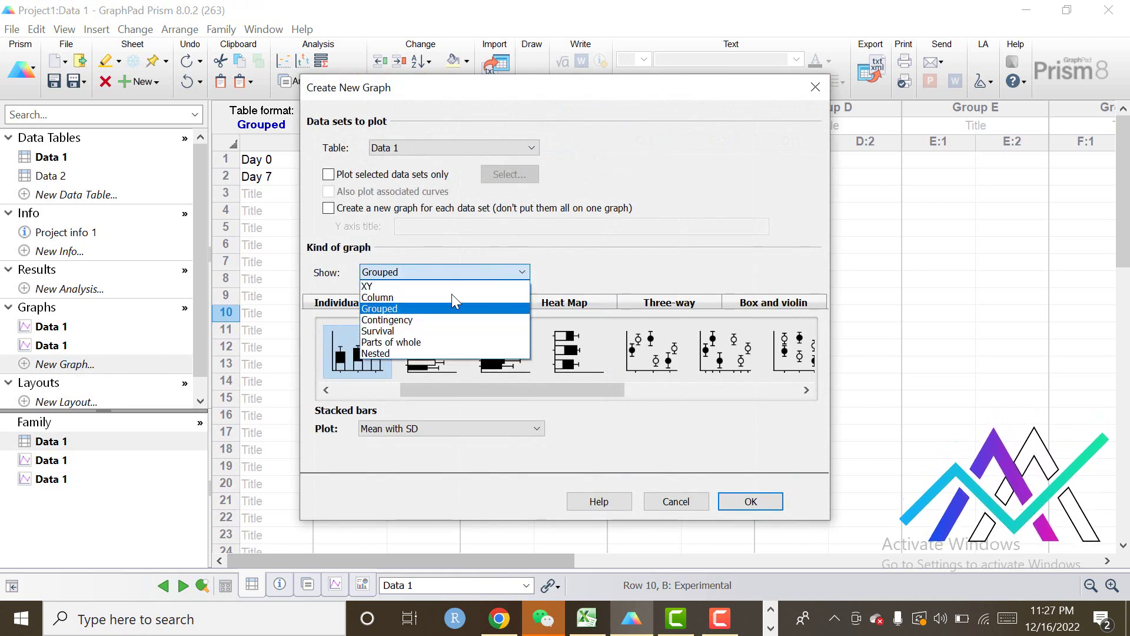
pyautogui.click(379, 306)
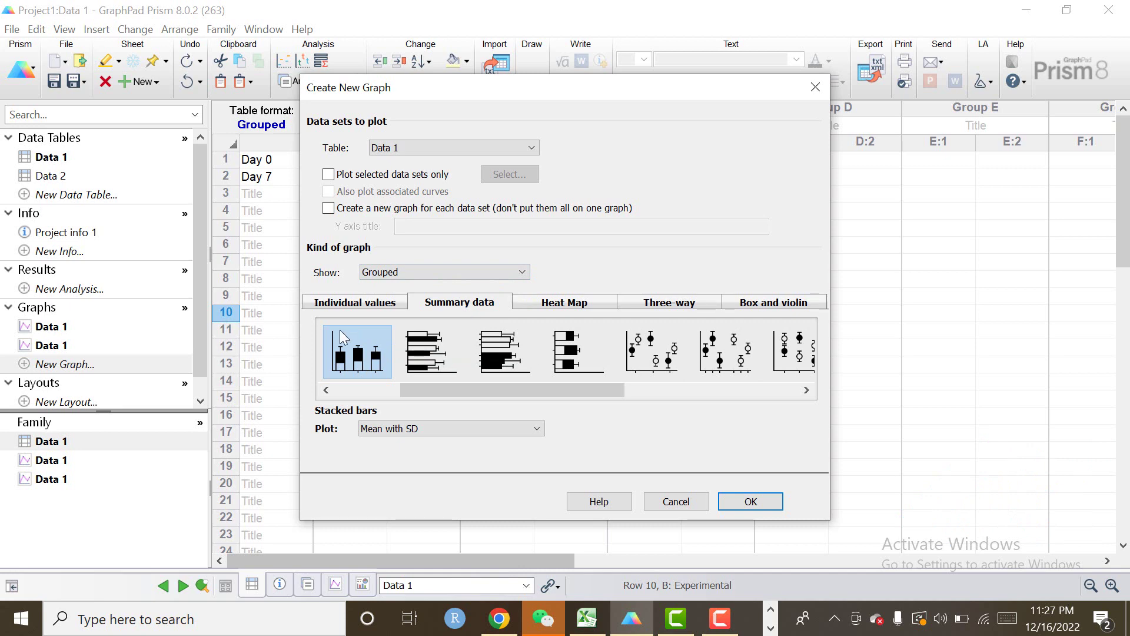
pyautogui.click(755, 503)
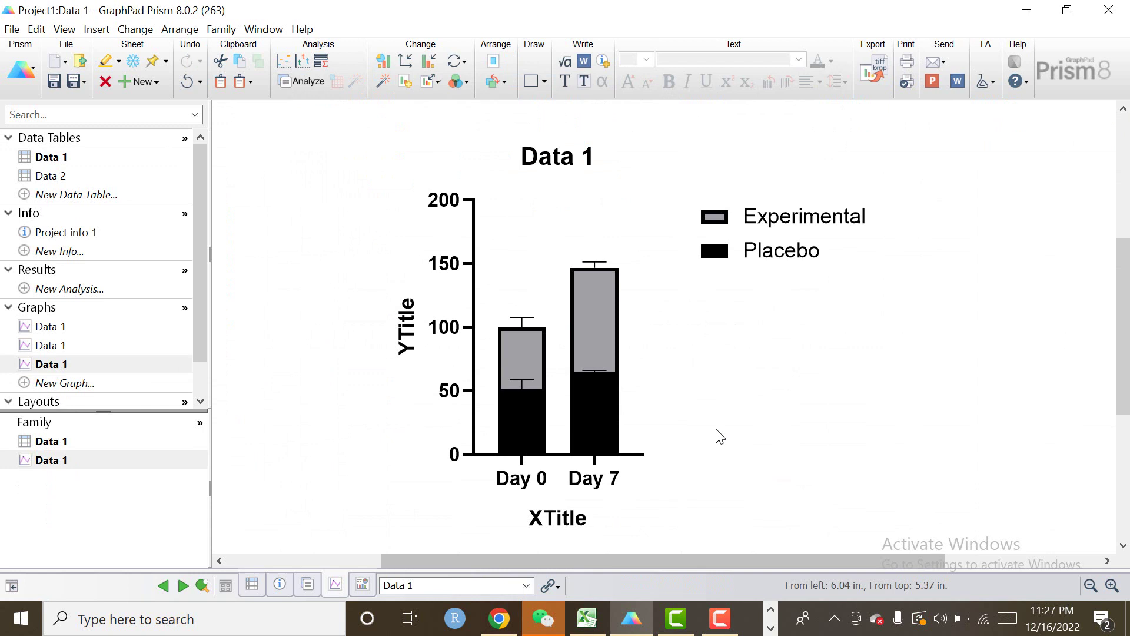
# - Zoom out and apply the Colors scheme for blue Placebo and red Experimental, then open More Color Schemes
pyautogui.click(1091, 584)
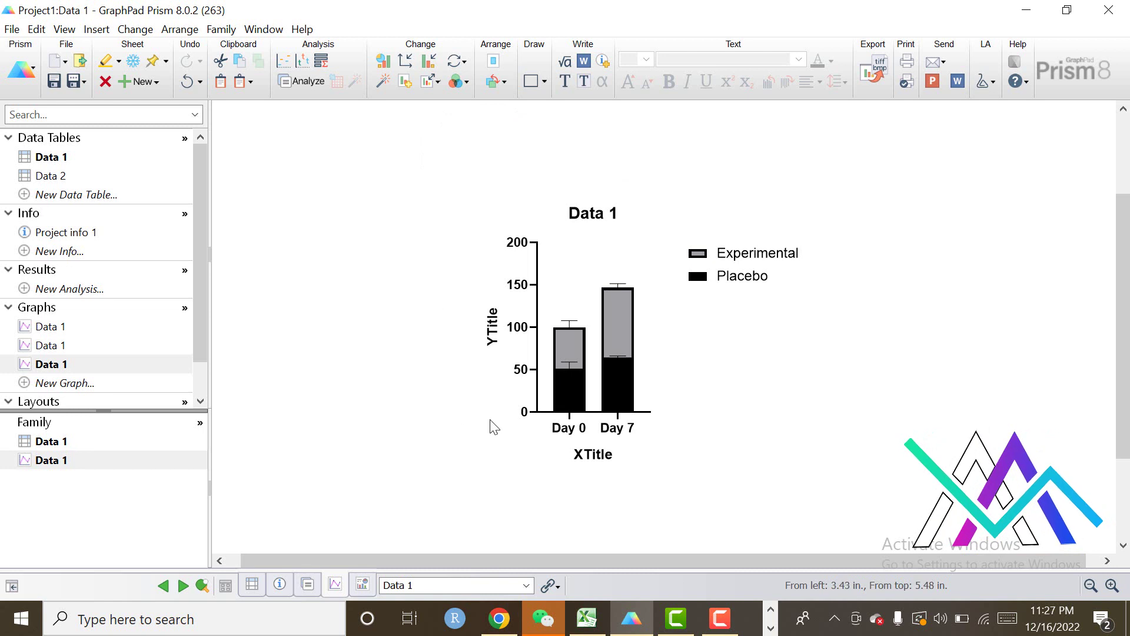
pyautogui.click(464, 83)
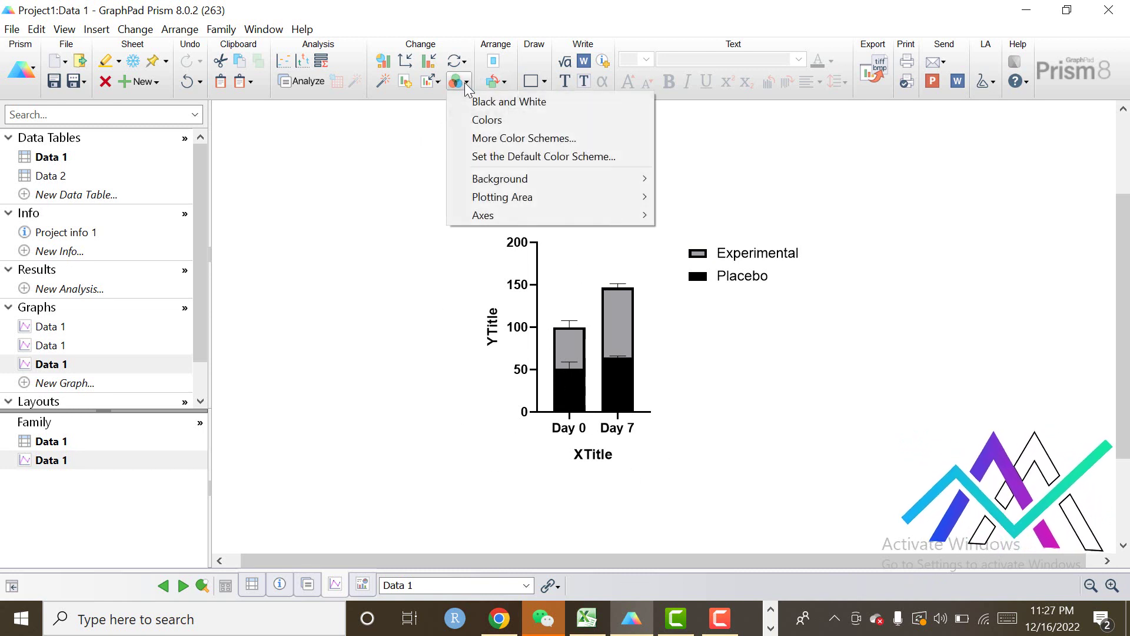
pyautogui.click(503, 120)
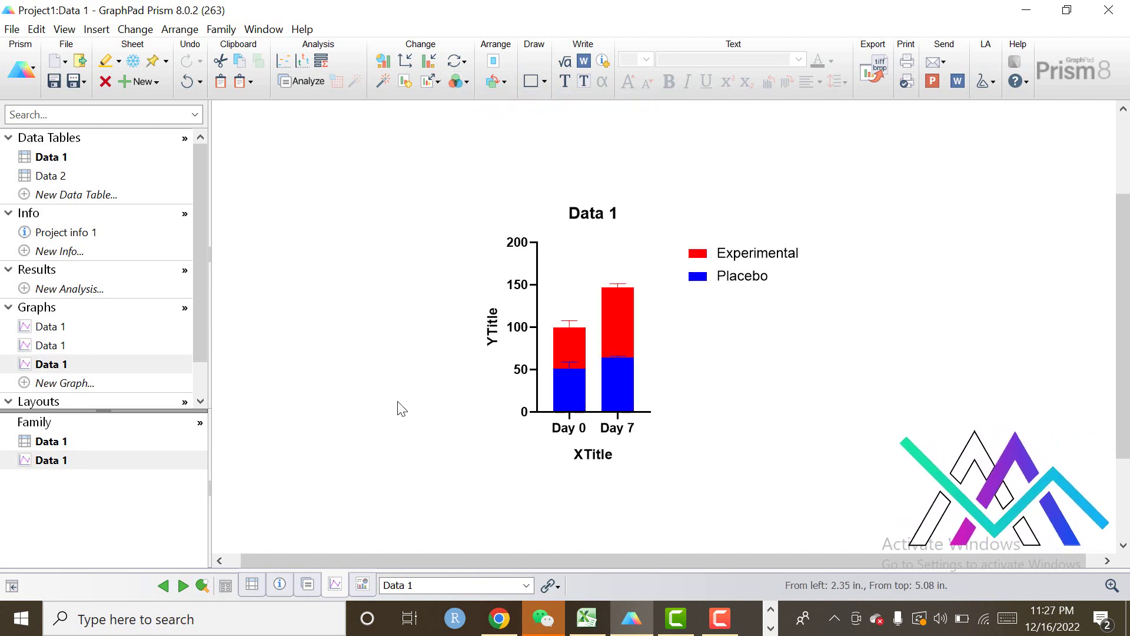
pyautogui.click(461, 83)
pyautogui.click(504, 138)
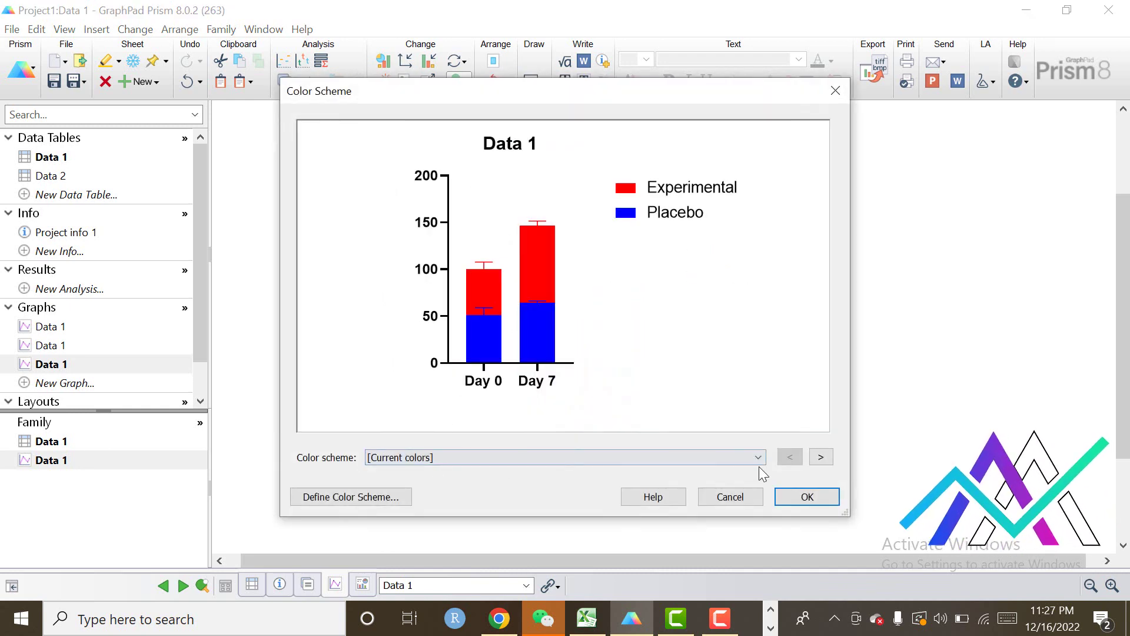
# - Preview the Wool muffler, Winter soft and Fir schemes, then apply the Office colour scheme
pyautogui.click(758, 457)
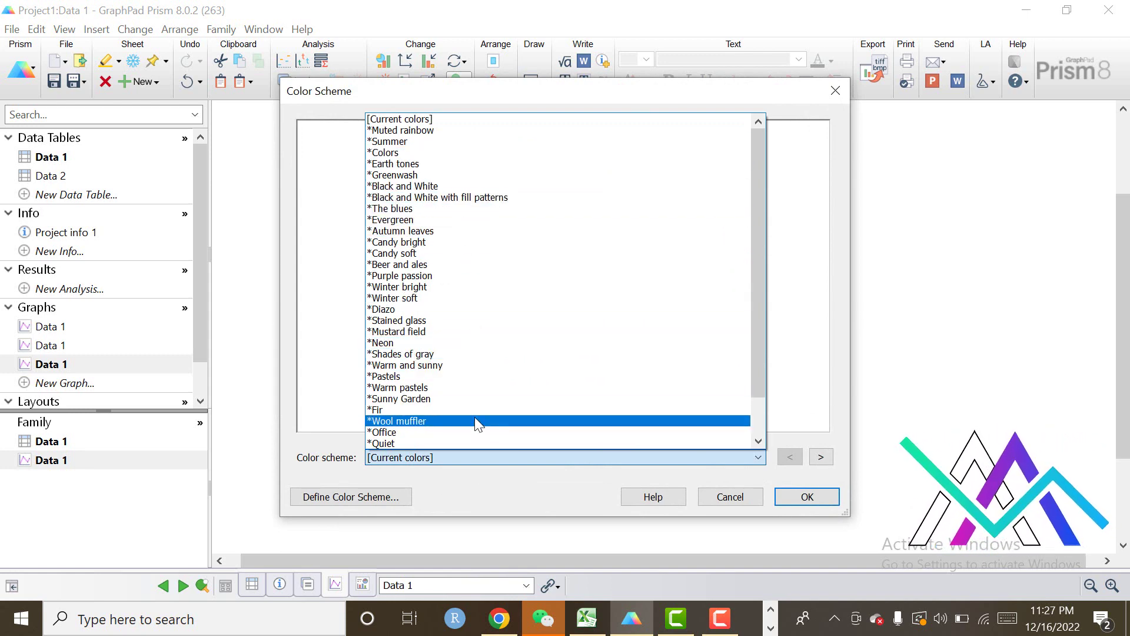
pyautogui.click(427, 421)
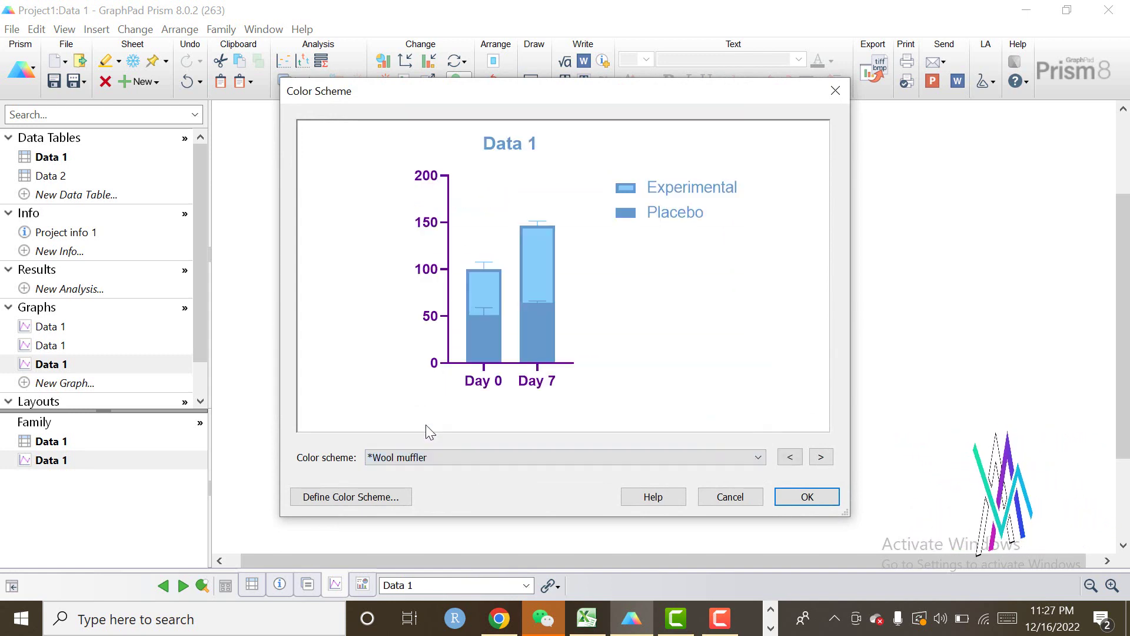
pyautogui.click(756, 457)
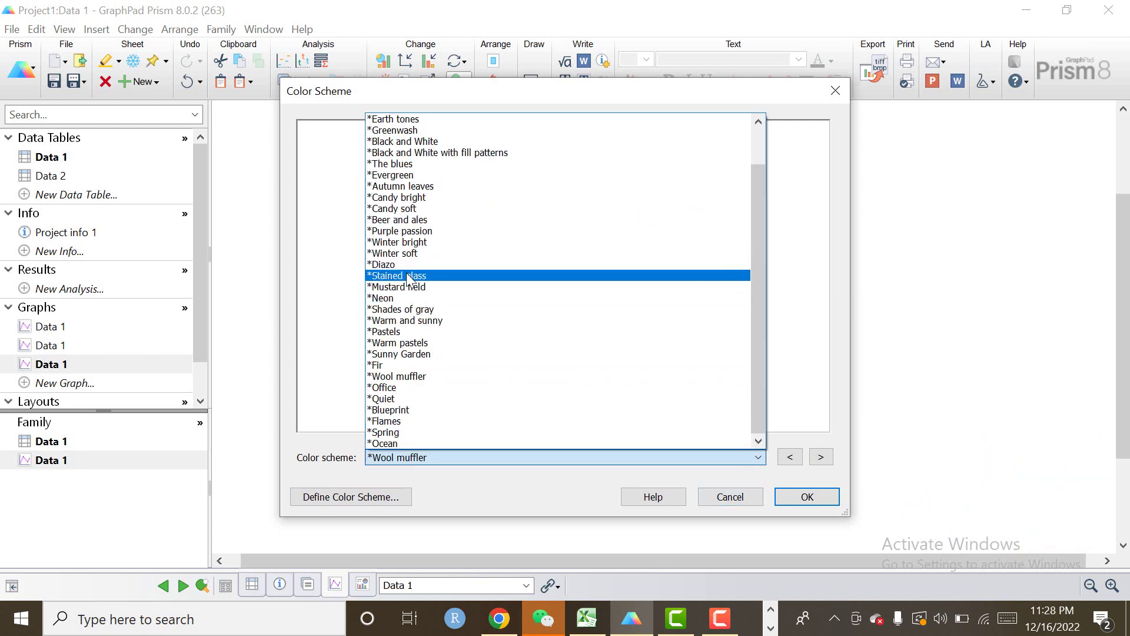
pyautogui.click(406, 254)
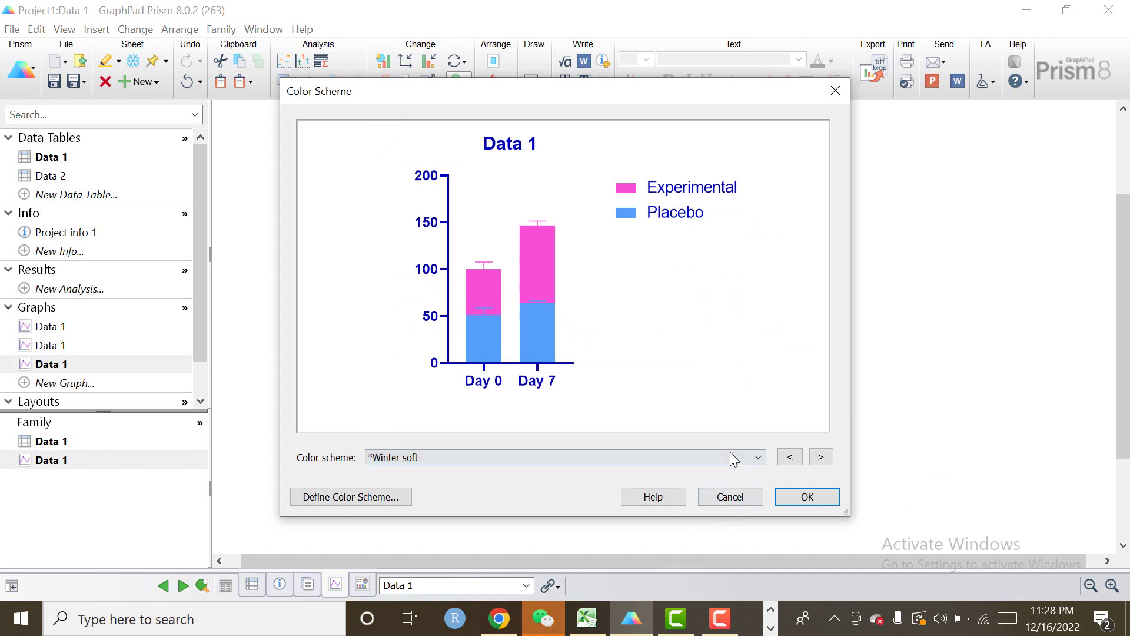
pyautogui.click(757, 456)
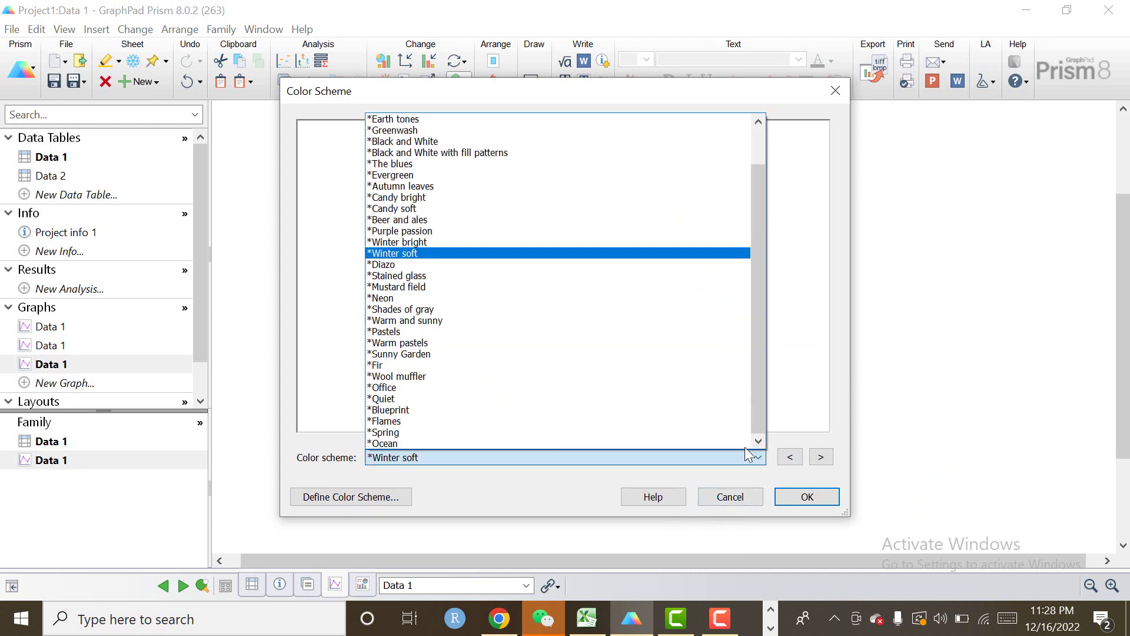
pyautogui.click(430, 369)
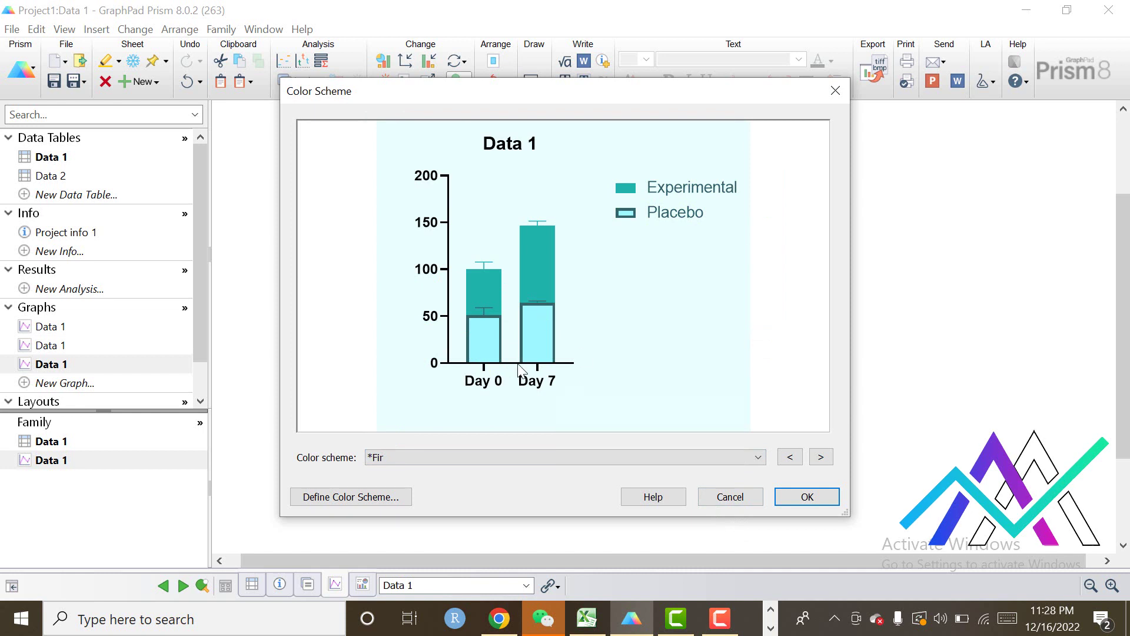
pyautogui.click(746, 457)
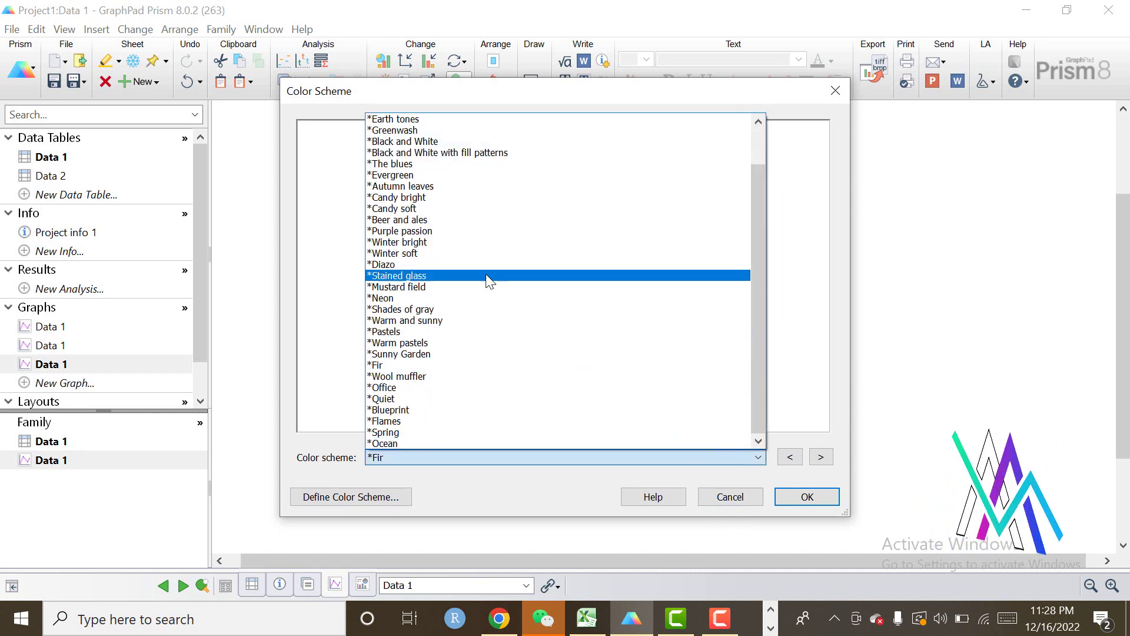
pyautogui.click(442, 388)
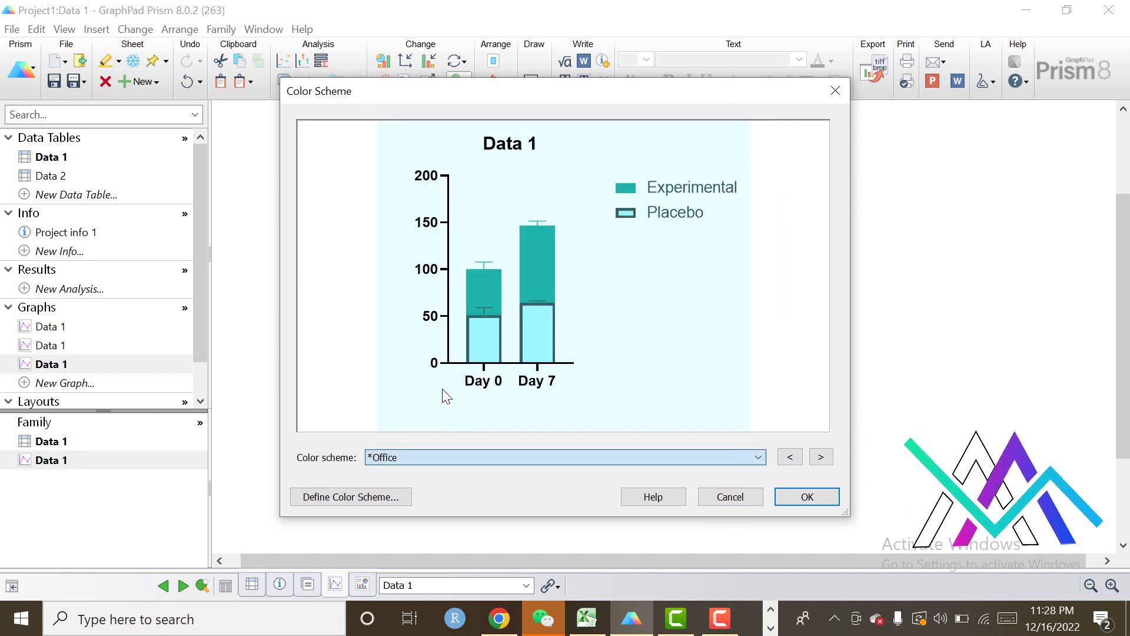
pyautogui.click(810, 501)
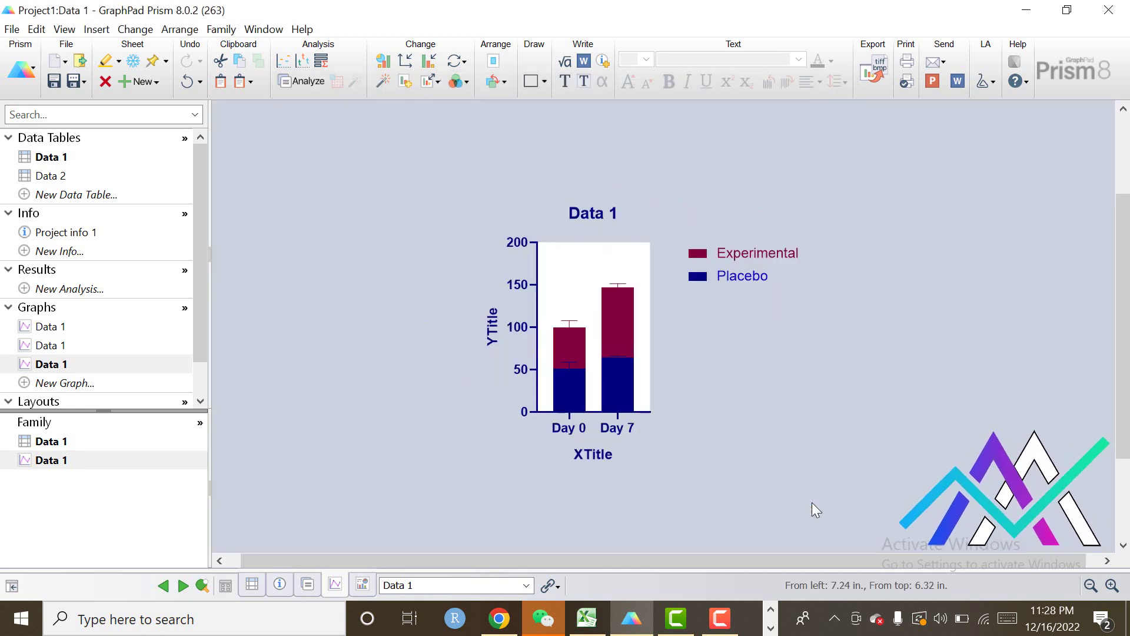
# - Replace the blue-grey page background with plain white, keeping the Office bar colours
pyautogui.click(469, 81)
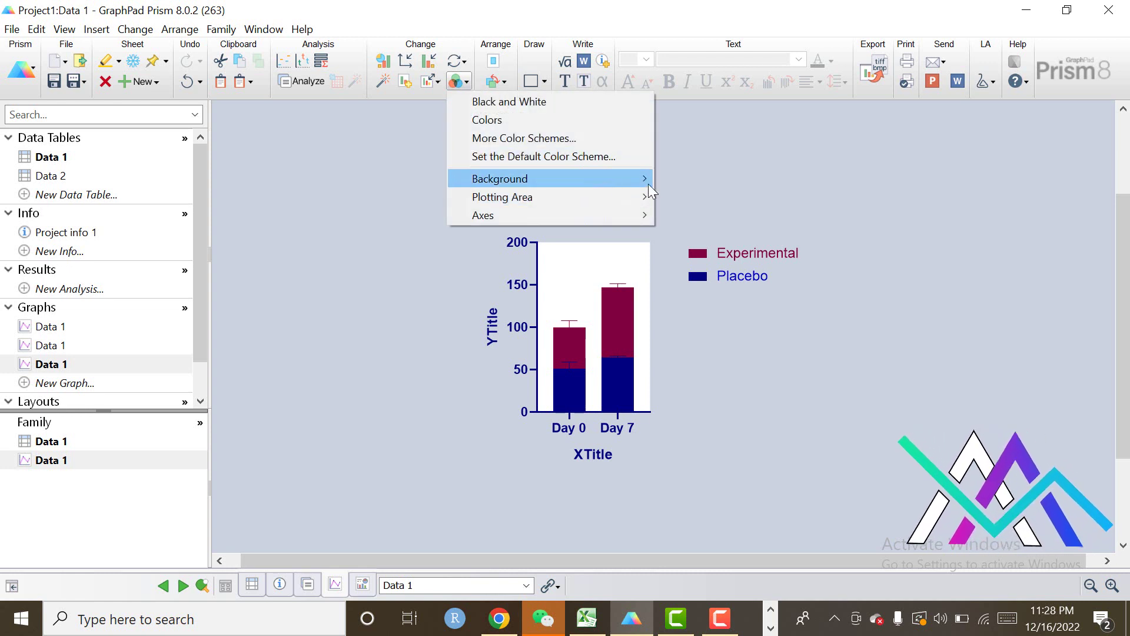
pyautogui.moveTo(547, 178)
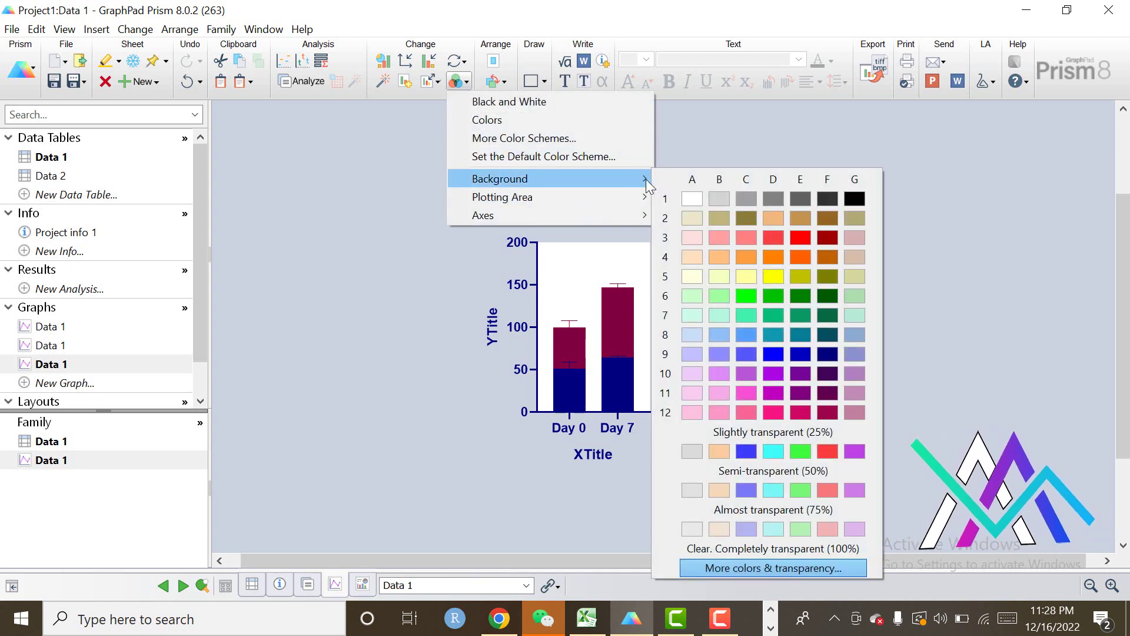
pyautogui.click(692, 198)
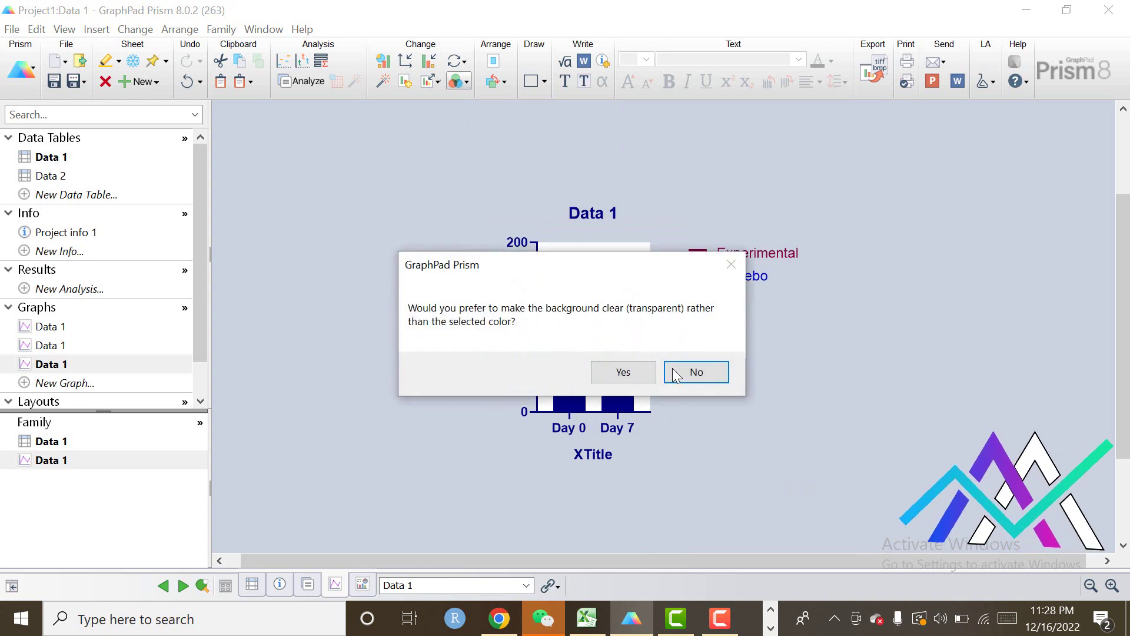
pyautogui.click(623, 372)
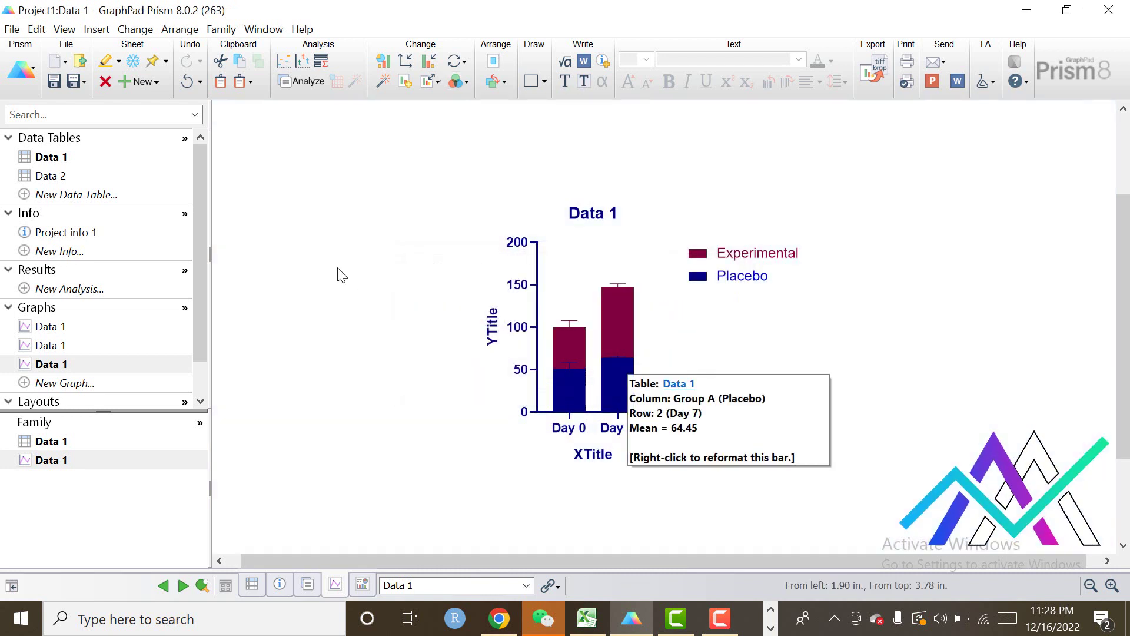
# - Change the title from Data 1 to 'Group Column Graph' at text size 12
pyautogui.doubleClick(610, 213)
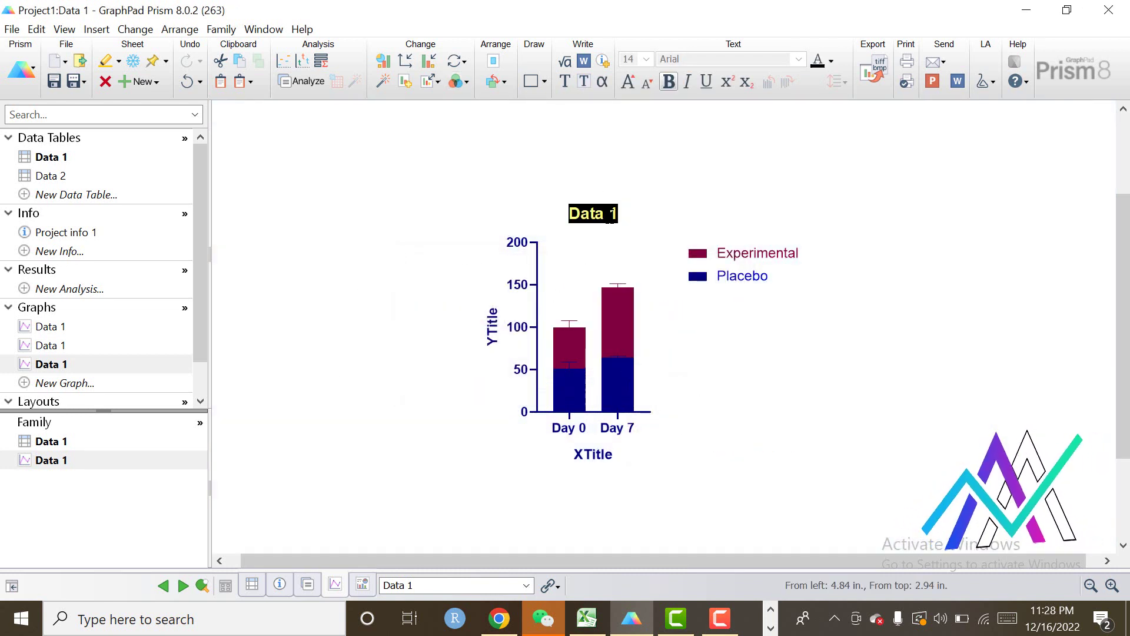
pyautogui.write('Gr')
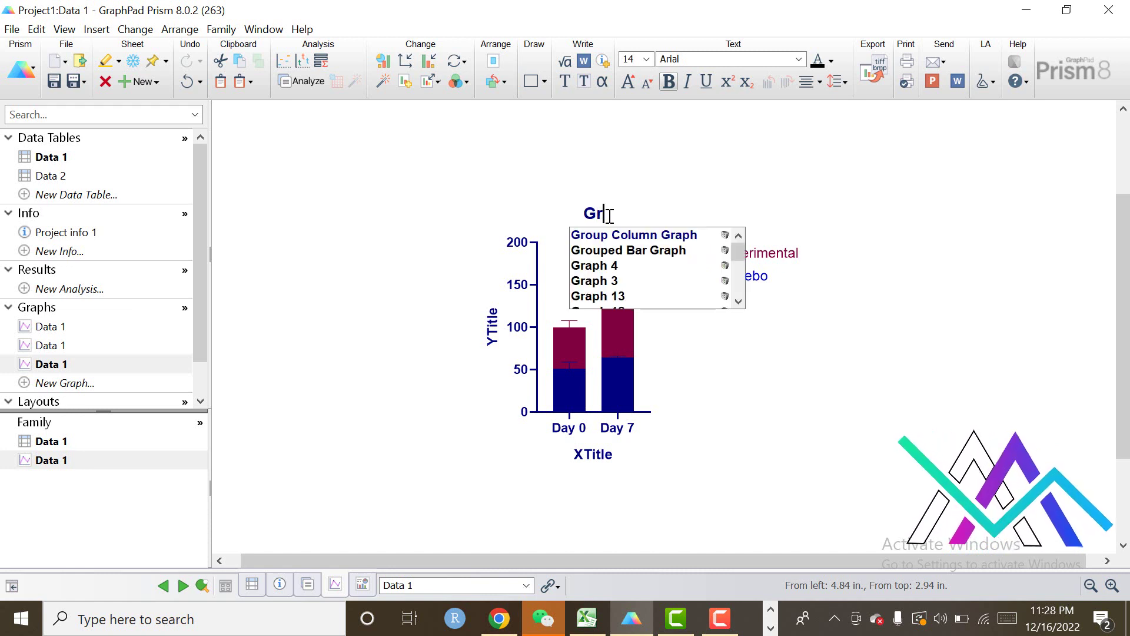
pyautogui.write('oup')
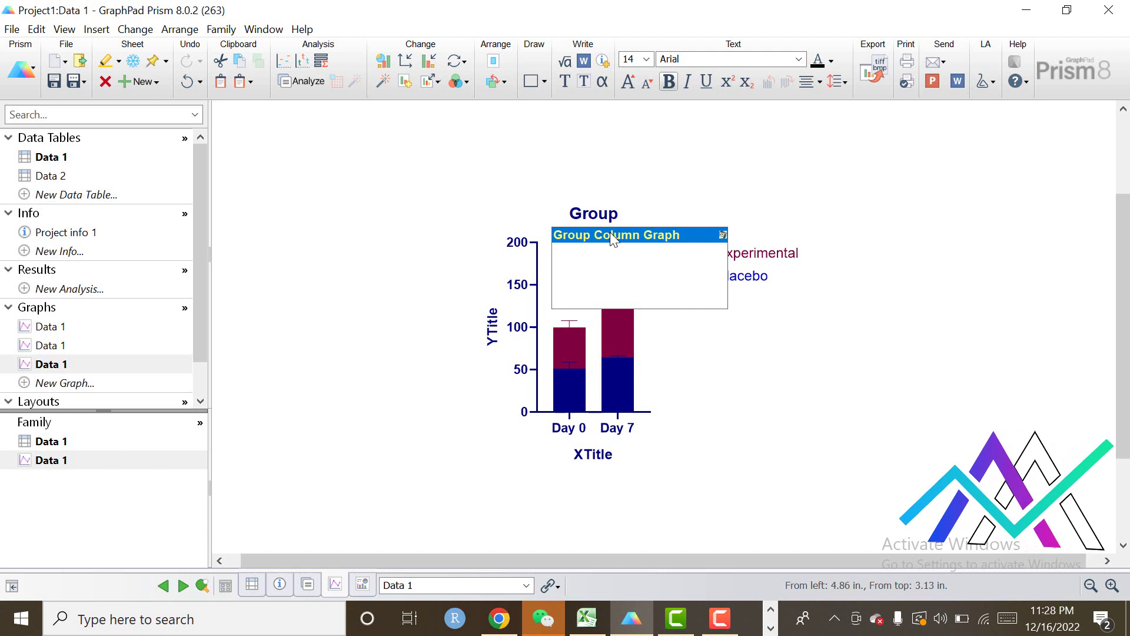
pyautogui.click(610, 232)
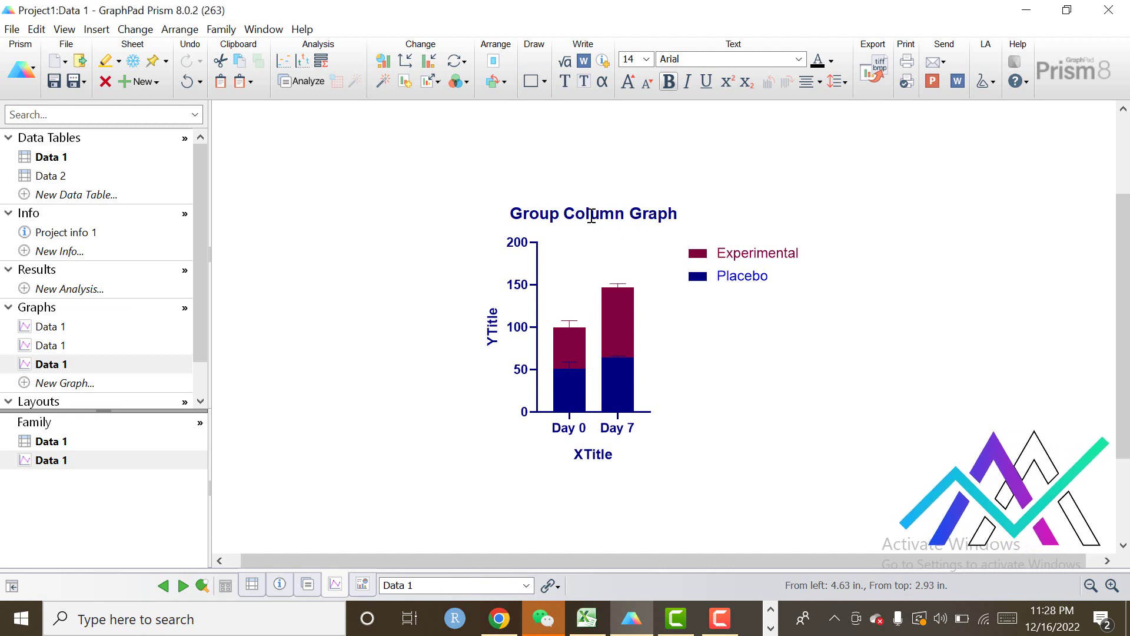
pyautogui.rightClick(516, 216)
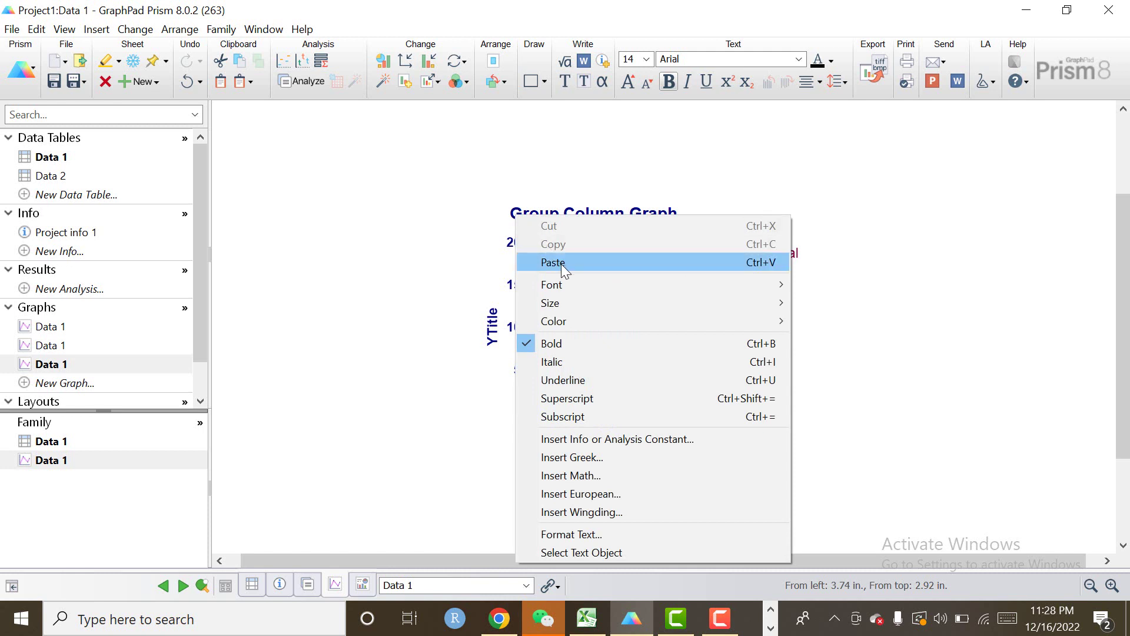
pyautogui.moveTo(661, 303)
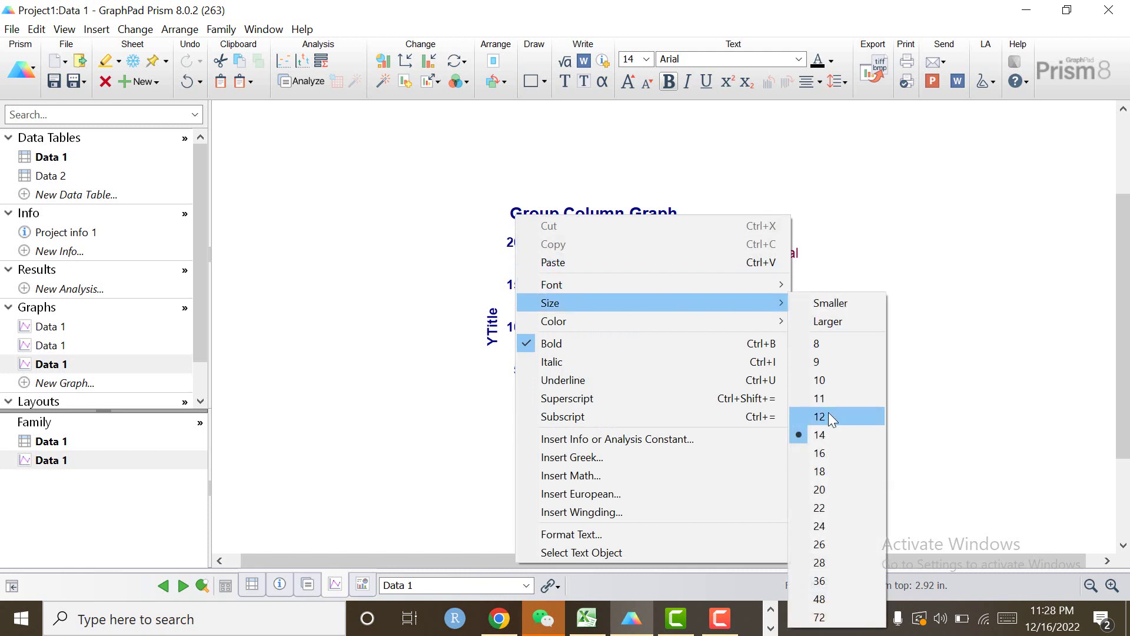
pyautogui.click(828, 416)
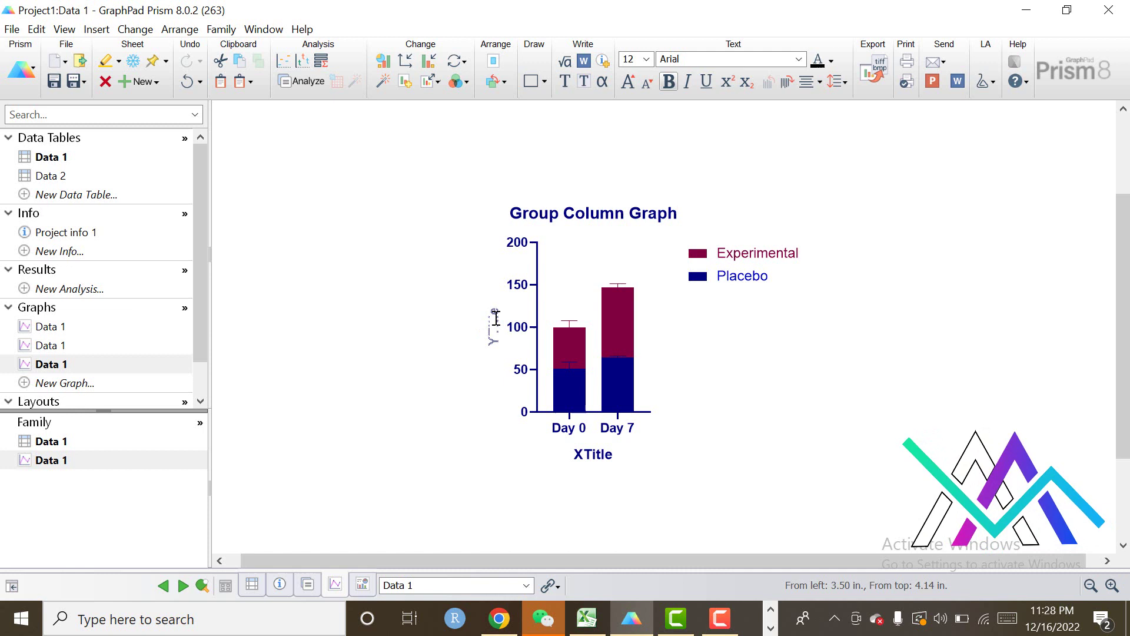
# - Remove the Y-axis title and set the X-axis title to 'Days'
pyautogui.click(474, 392)
pyautogui.click(598, 456)
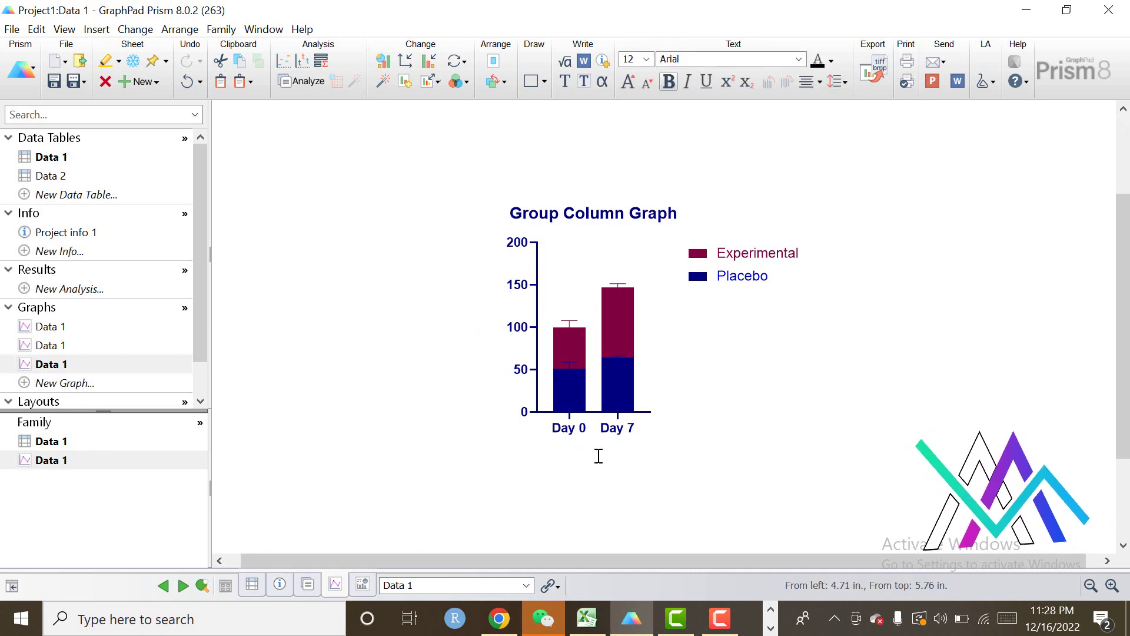
pyautogui.write('Days')
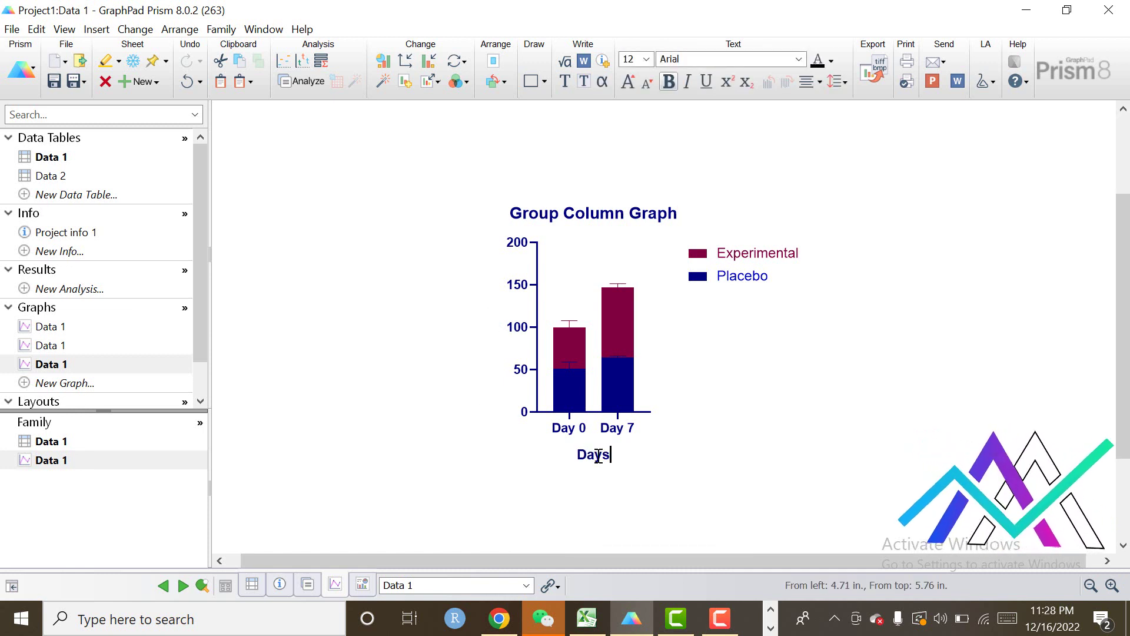
pyautogui.click(549, 501)
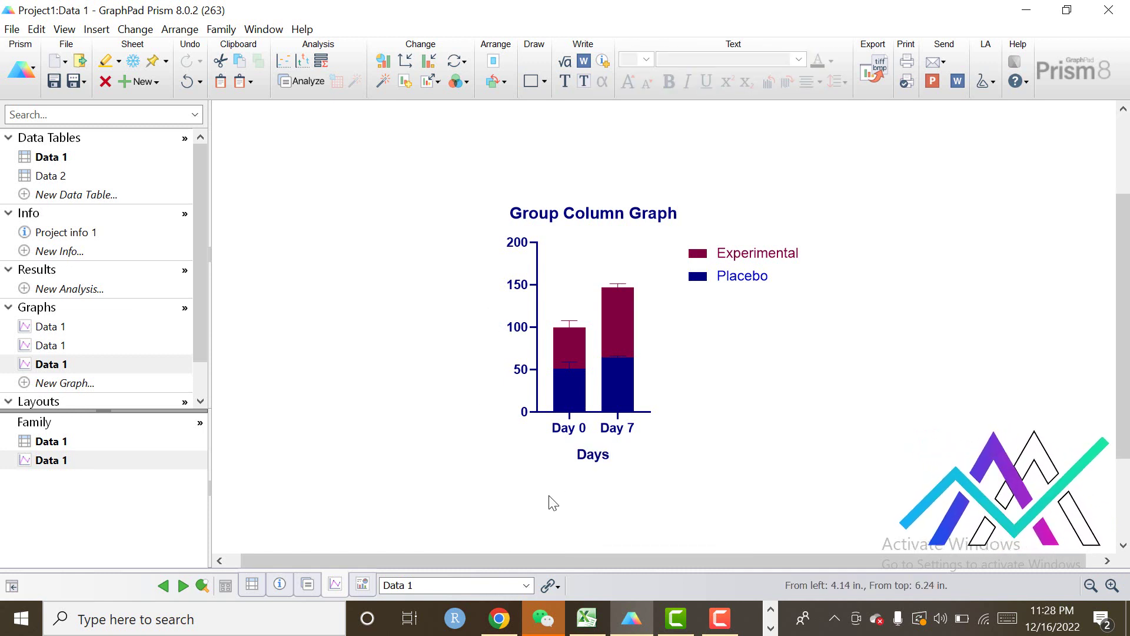
# - Format the 'Group Column Graph' title as 12-pt Times New Roman
pyautogui.click(586, 214)
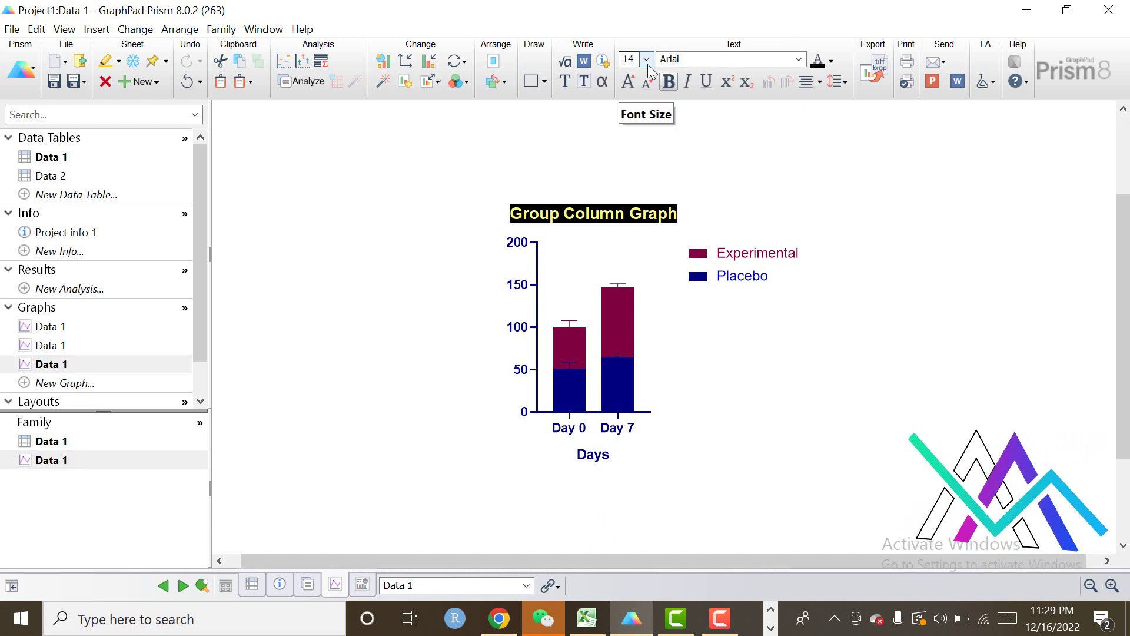
pyautogui.click(646, 59)
pyautogui.click(635, 119)
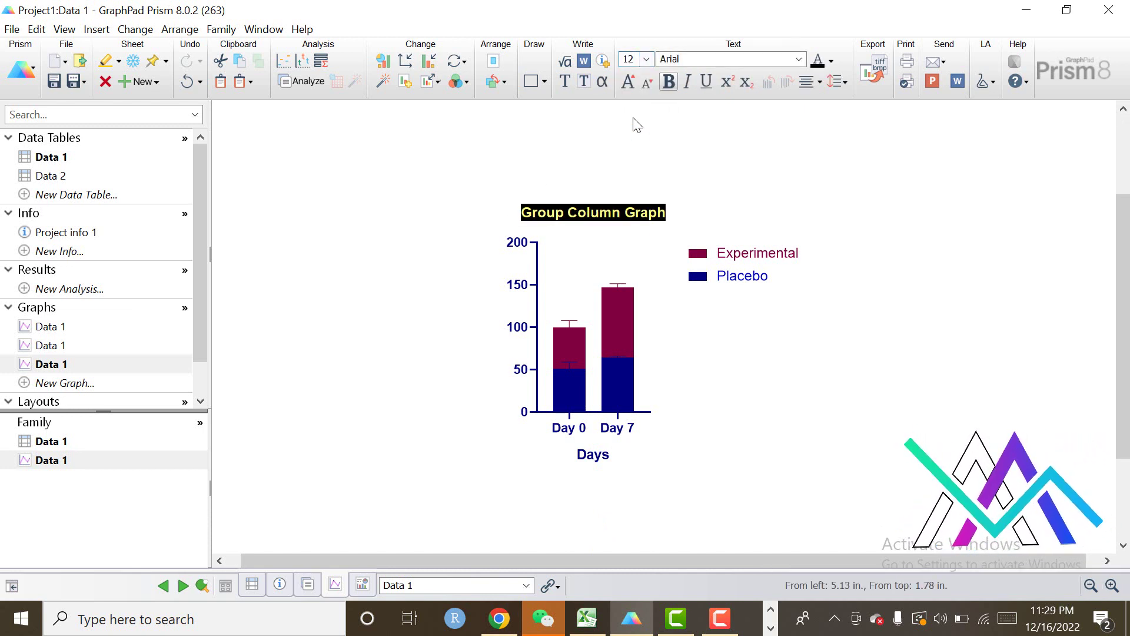
pyautogui.click(800, 60)
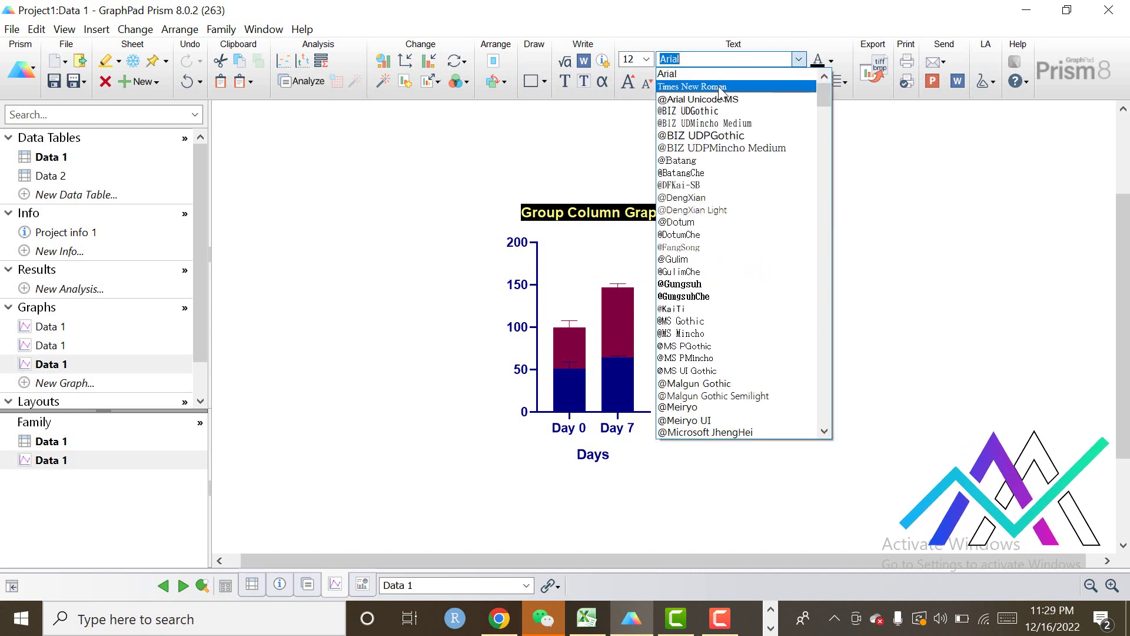
pyautogui.click(718, 86)
pyautogui.click(823, 393)
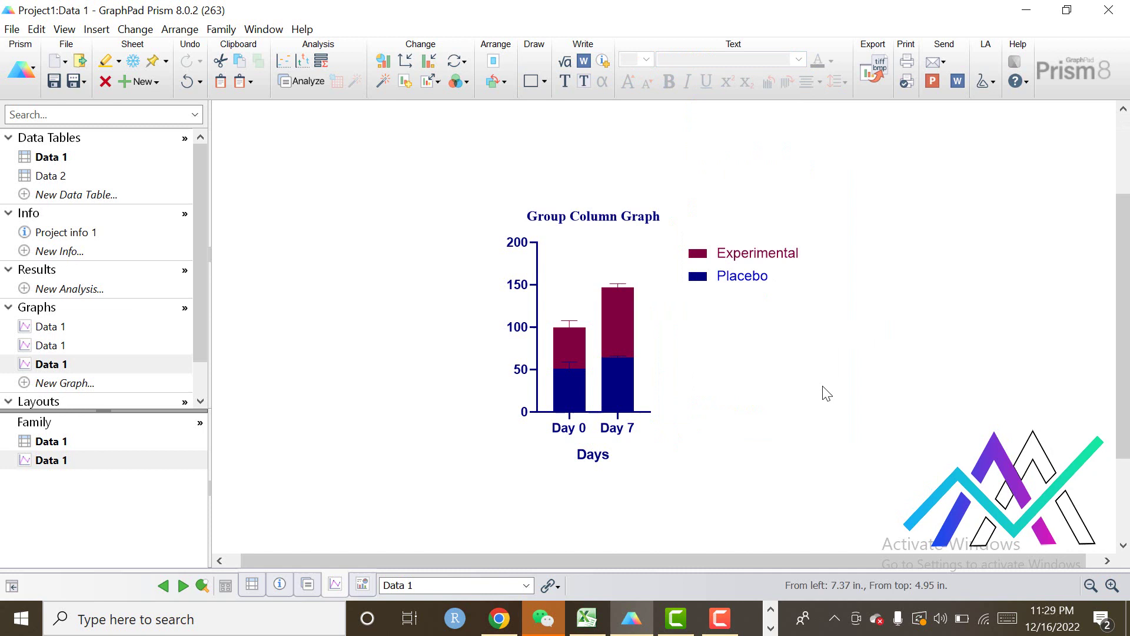
pyautogui.click(1113, 586)
pyautogui.click(1112, 586)
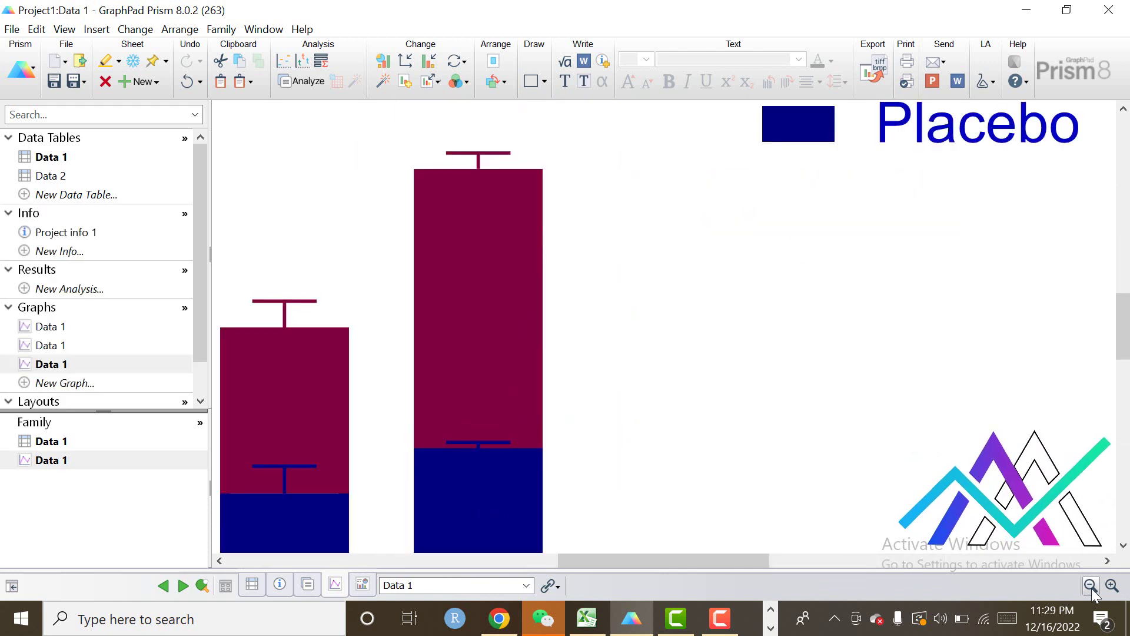
pyautogui.click(1091, 587)
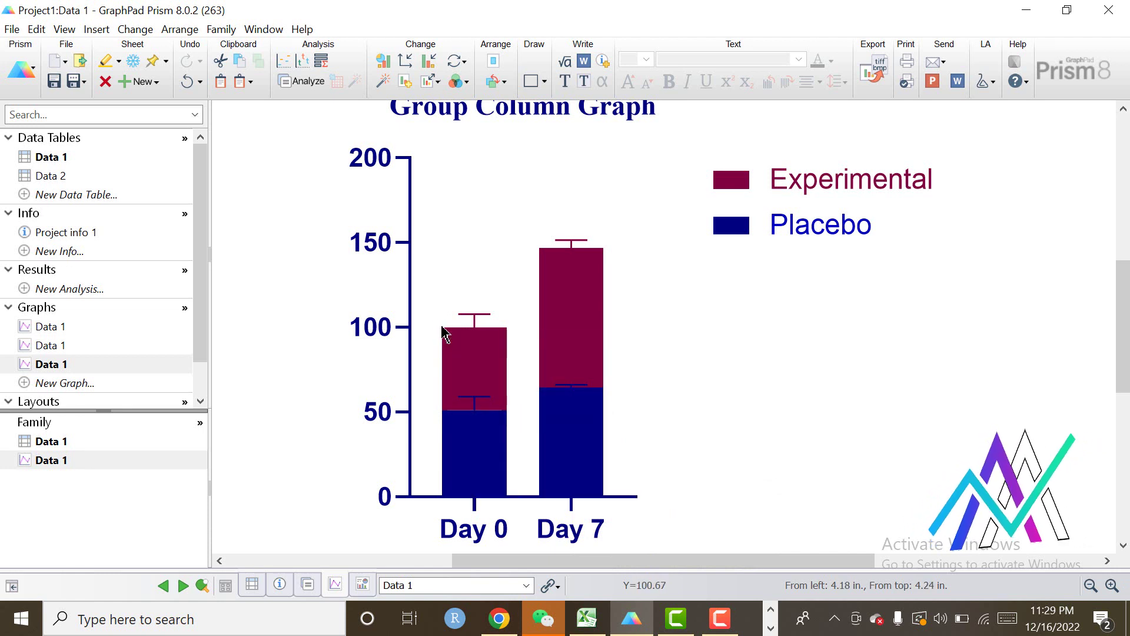
pyautogui.moveTo(1112, 585)
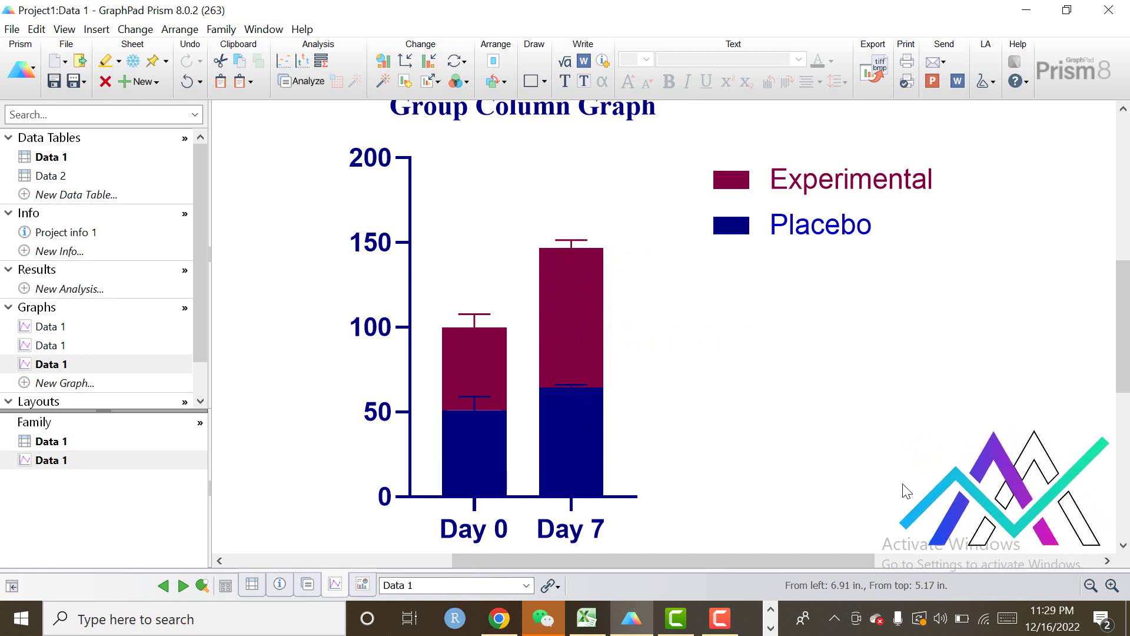
pyautogui.click(1092, 585)
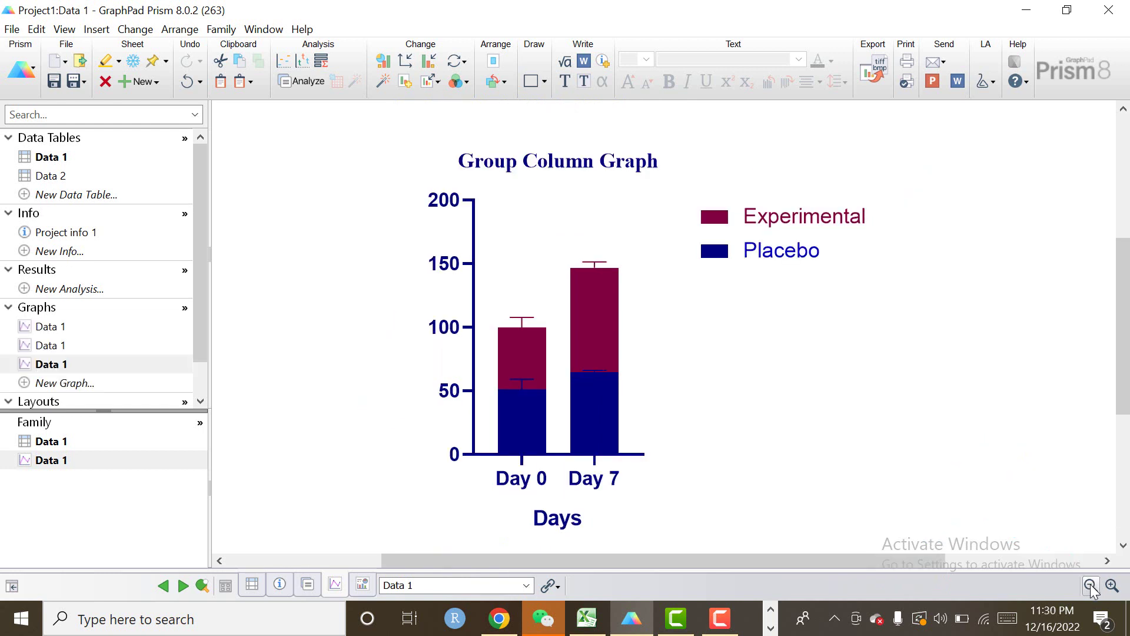